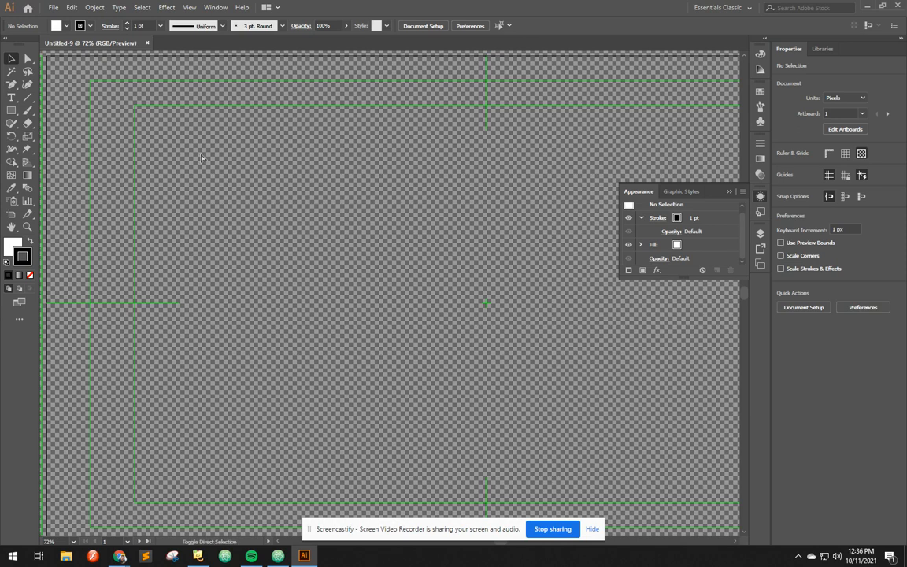
- Hide the transparency grid and begin saving the document under a new name in the Documents folder
key(ctrl+shift+d)
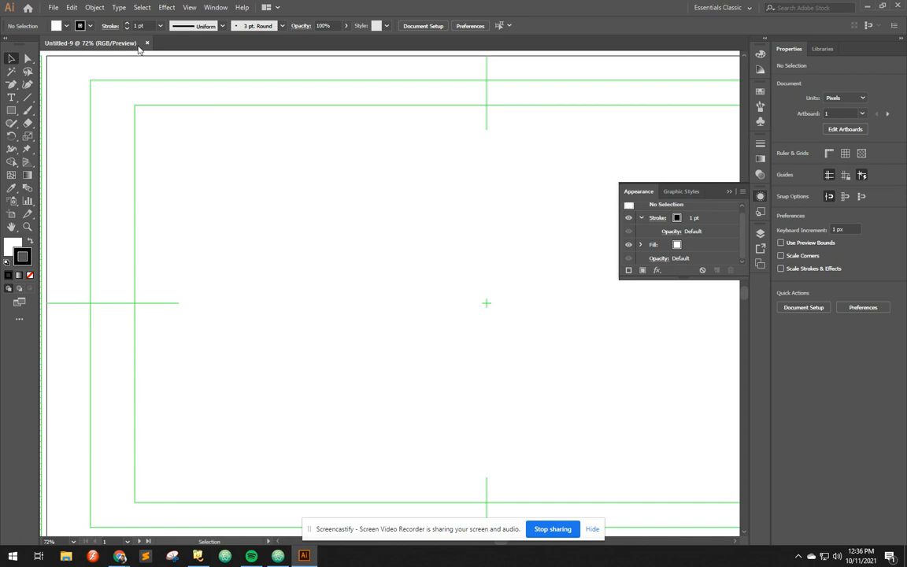
click(52, 8)
click(77, 107)
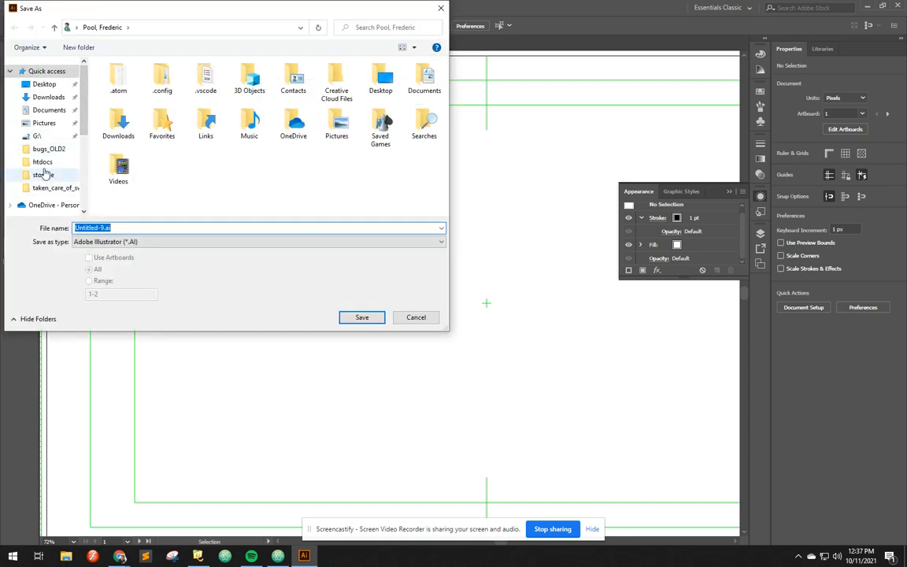
click(41, 106)
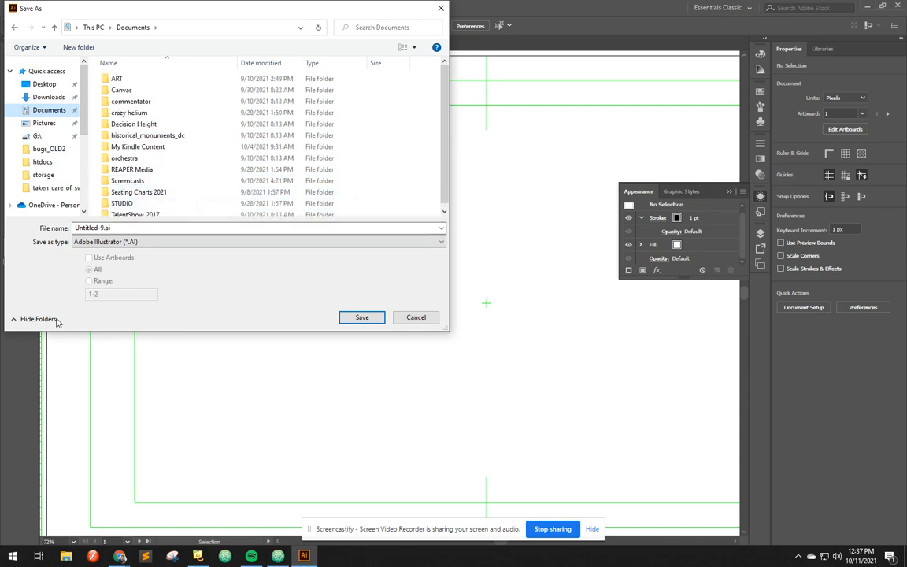
- Create a folder named Adobe inside Documents and open it as the save location
click(67, 49)
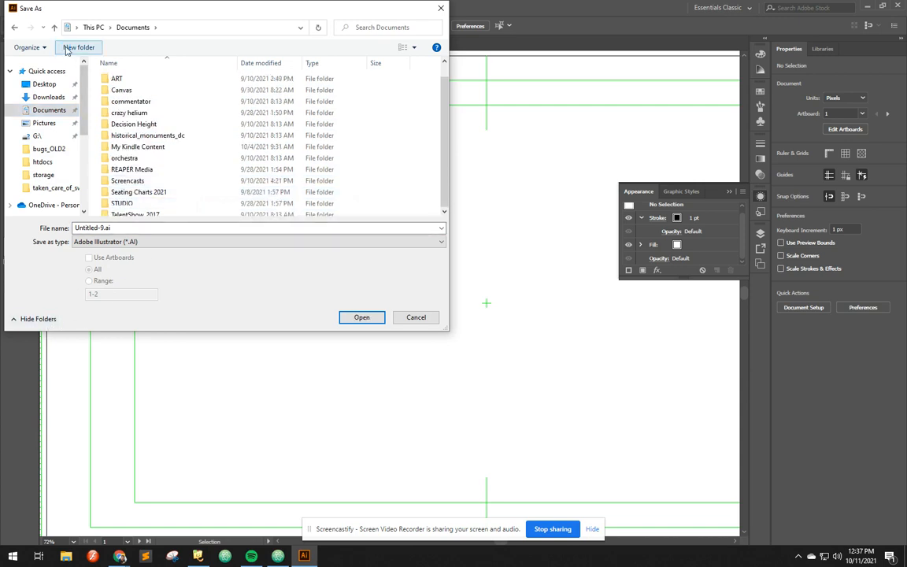
text(Ad)
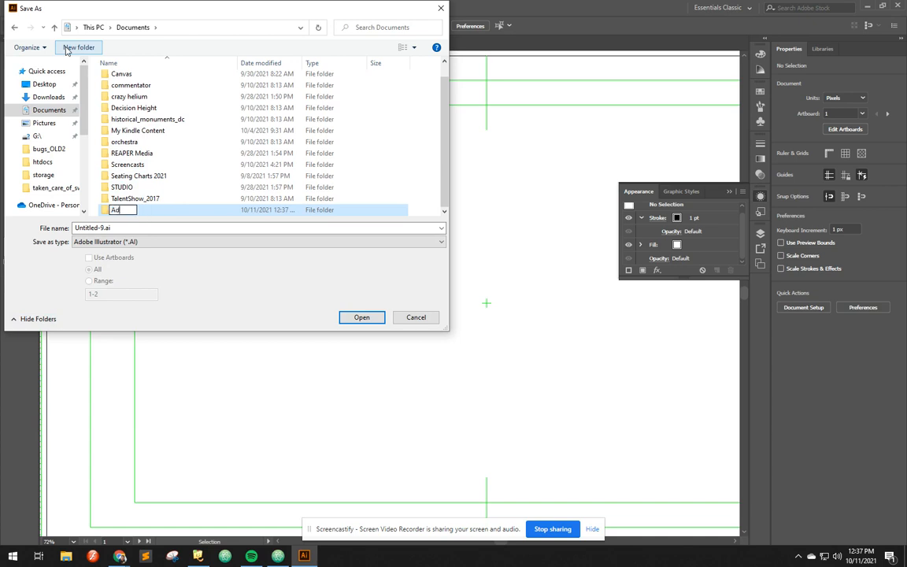
text(obe)
key(Return)
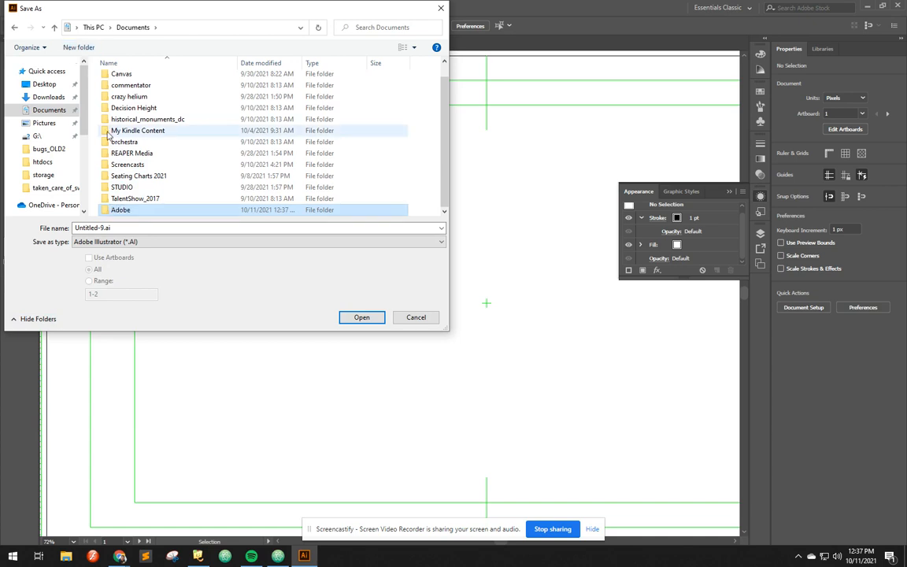
double_click(122, 210)
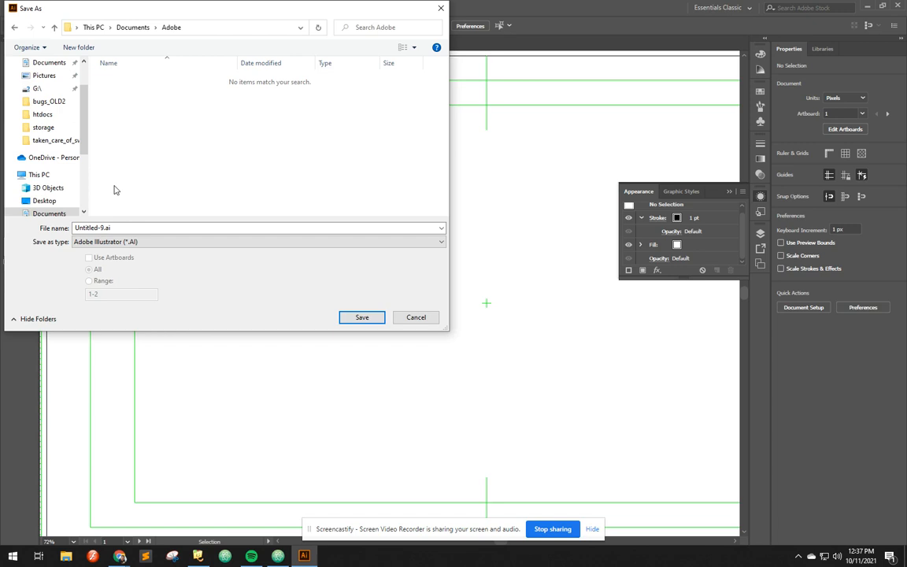
- Create a subfolder named Illustrator inside the Adobe folder and open it as the save location
click(78, 49)
key(BackSpace)
text(Illus)
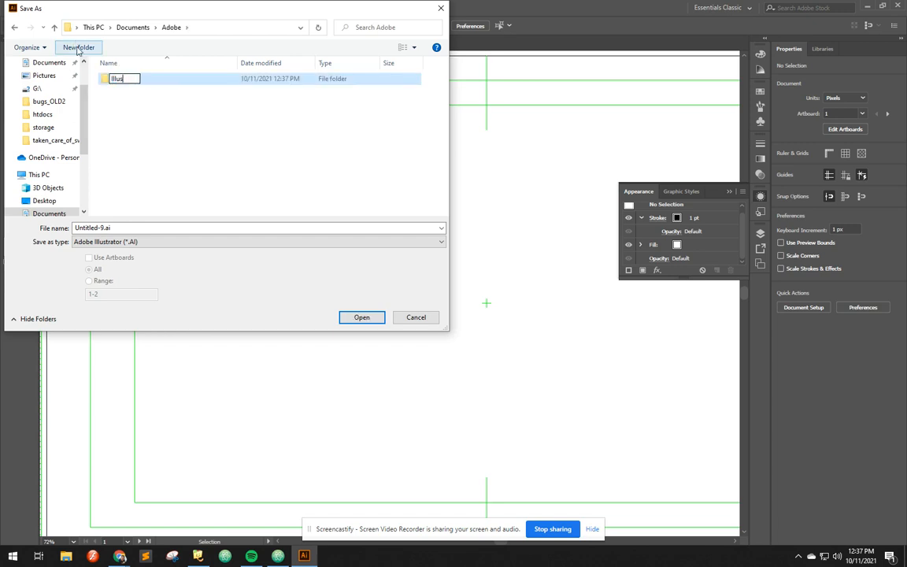
text(trator)
key(Return)
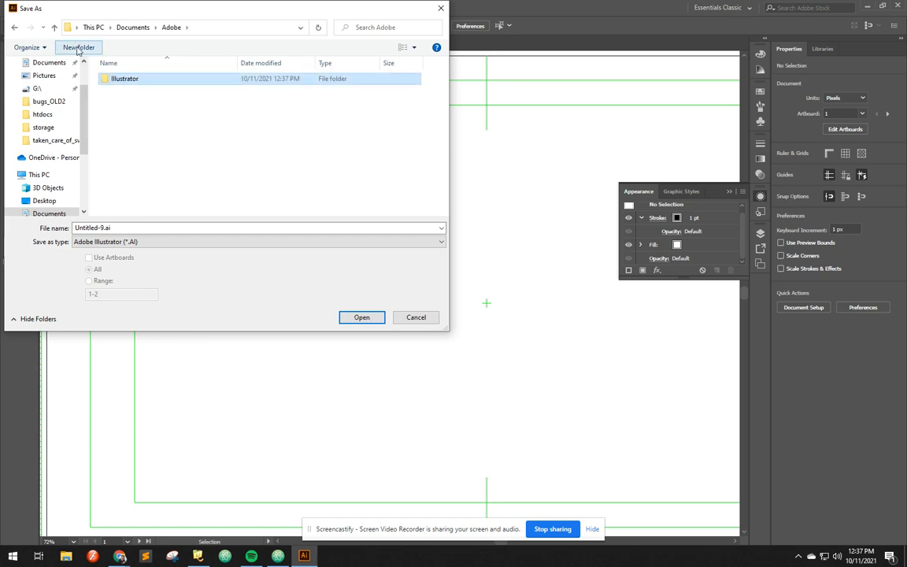
double_click(126, 77)
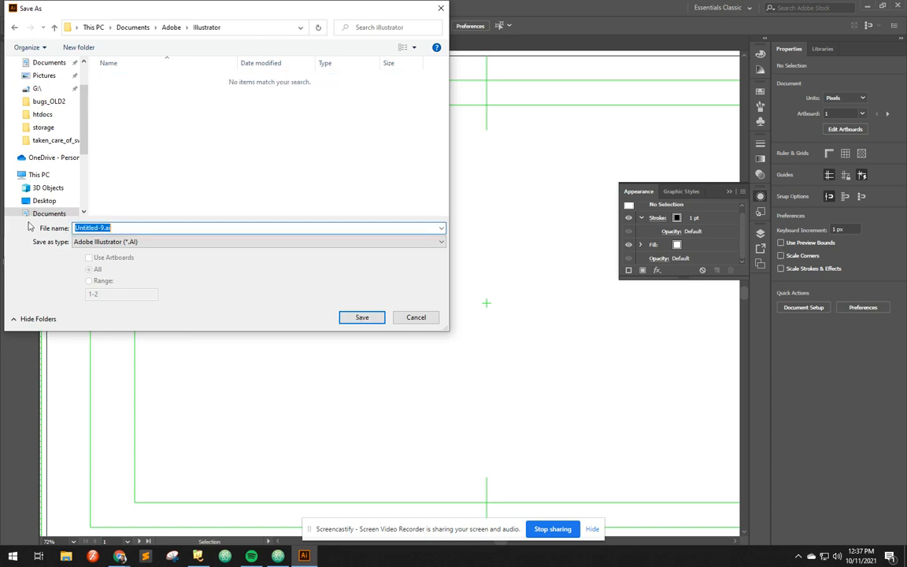
- Save the document as an Illustrator file named heart, accepting the default Illustrator options
text(heart)
key(Return)
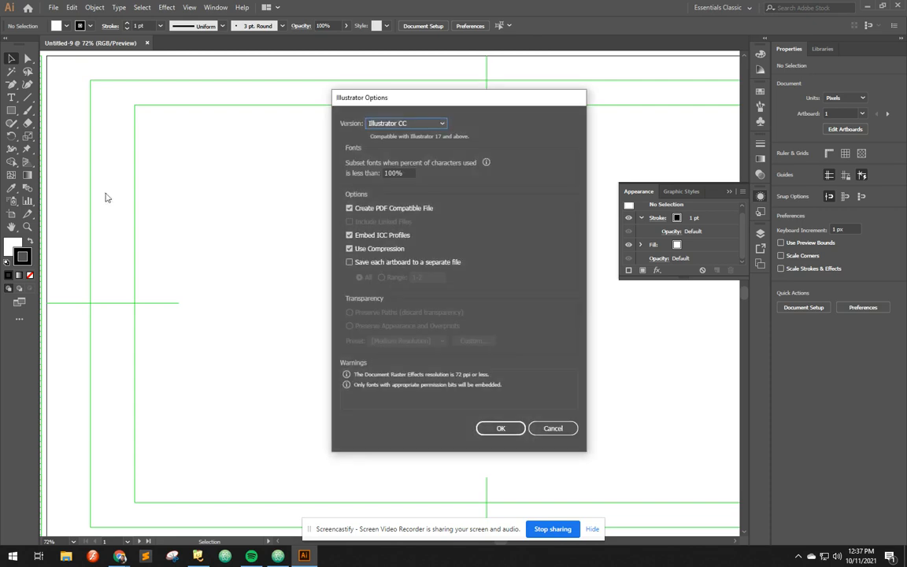
click(500, 428)
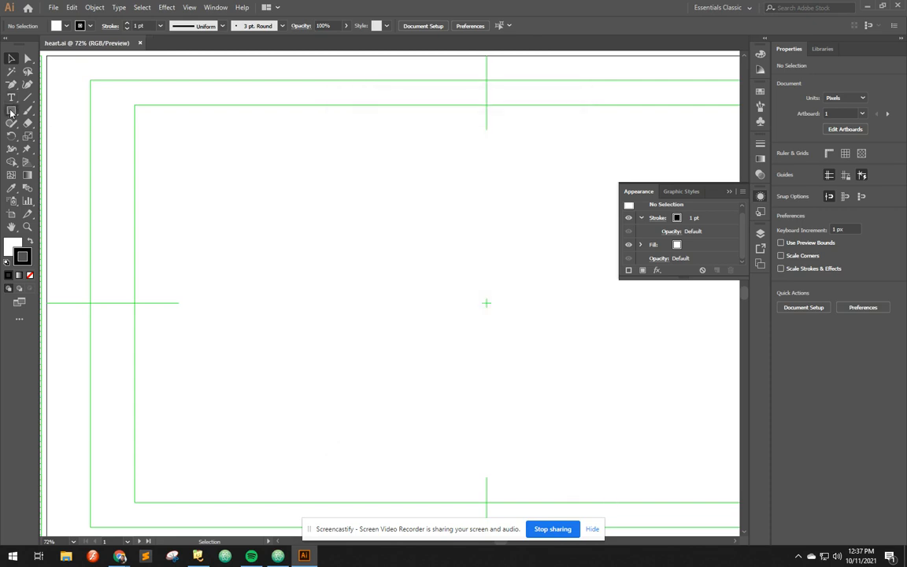
- Draw a square about 176 px wide in the artboard's upper left area and fill it with RGB Red
click(11, 111)
drag(195, 158, 276, 234)
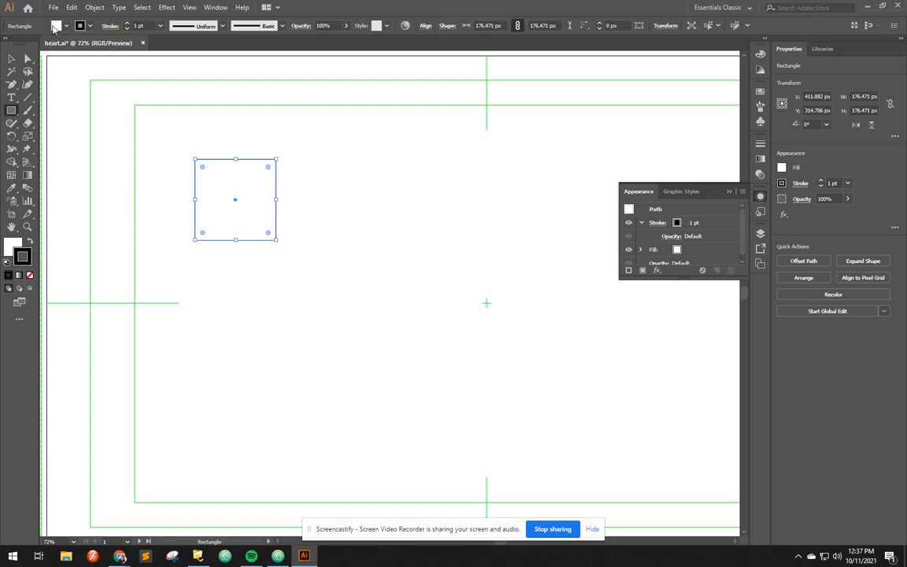
click(53, 28)
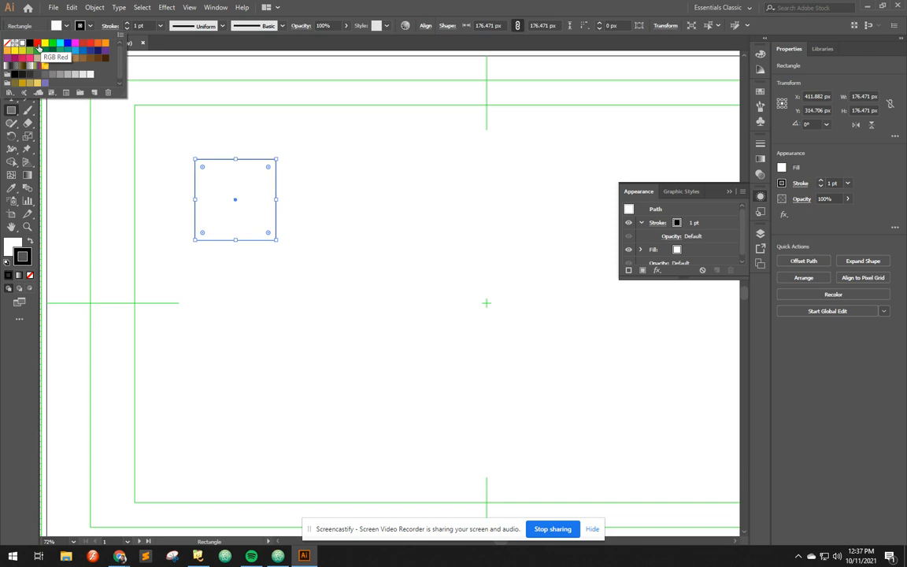
click(38, 45)
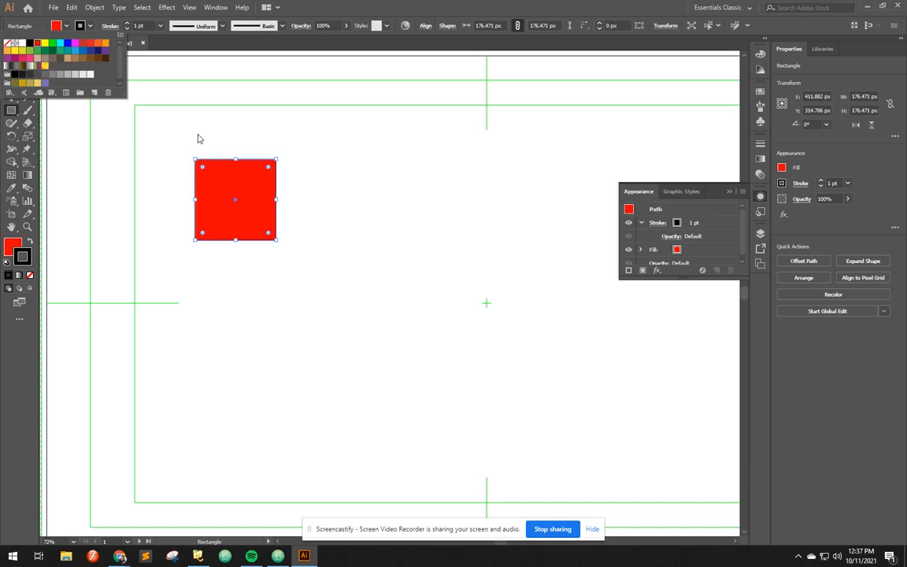
click(198, 139)
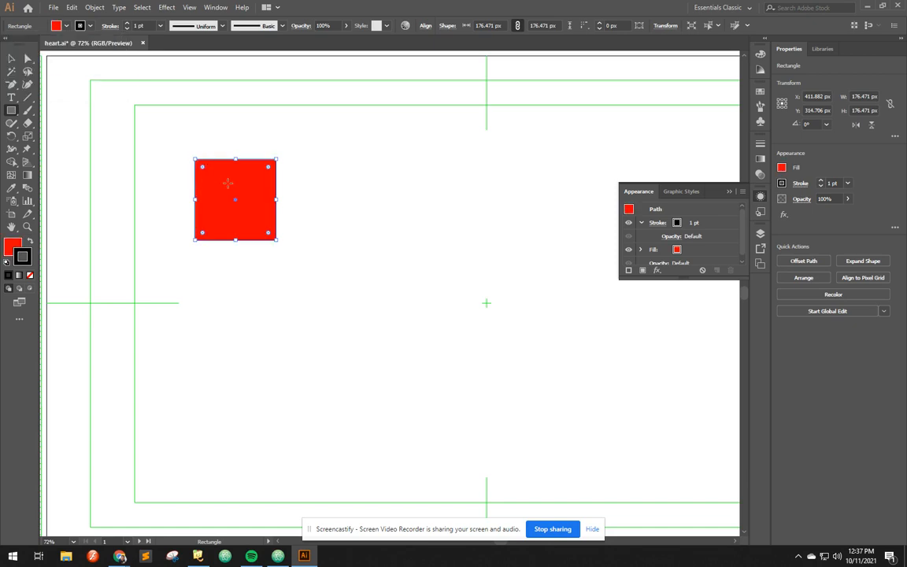
- Copy the red square about 248 px horizontally to its right and delete the extra third square
click(11, 59)
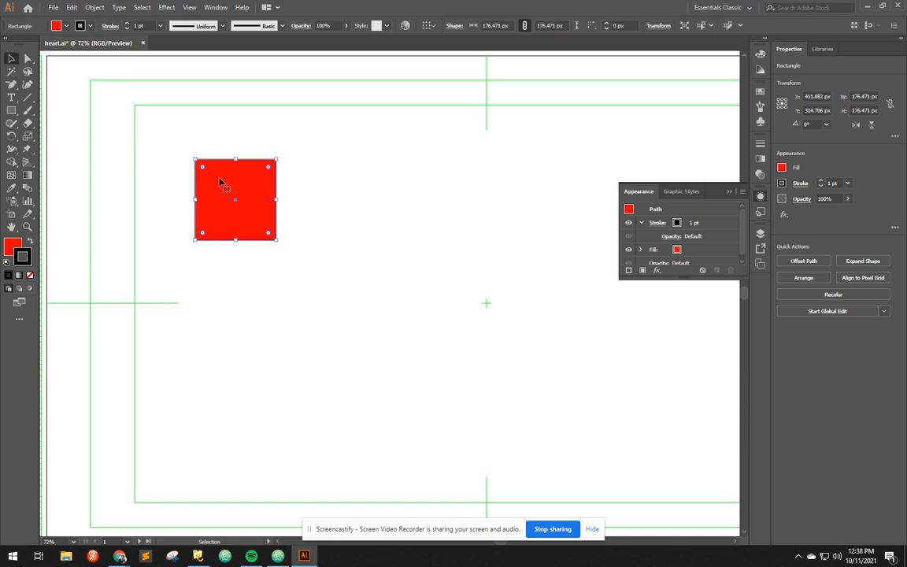
drag(220, 182, 335, 190)
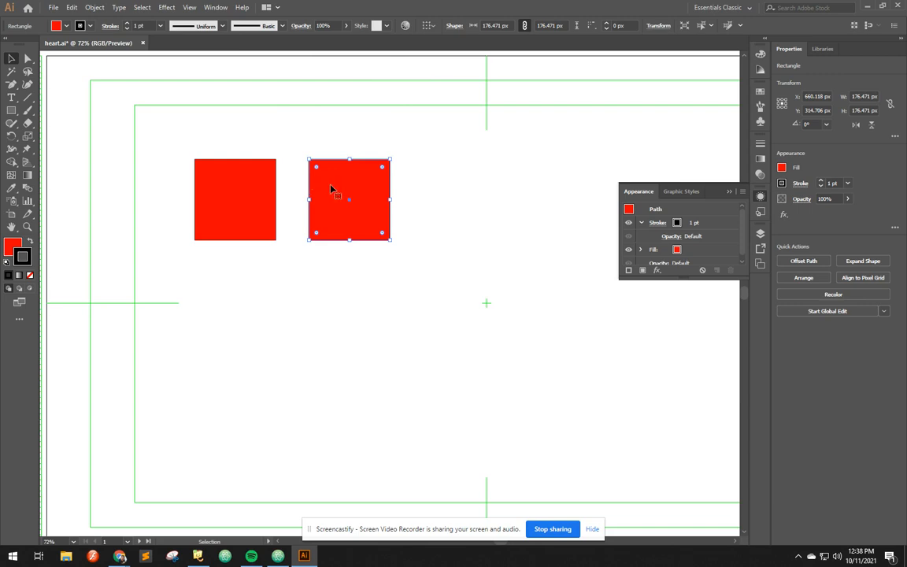
key(ctrl+d)
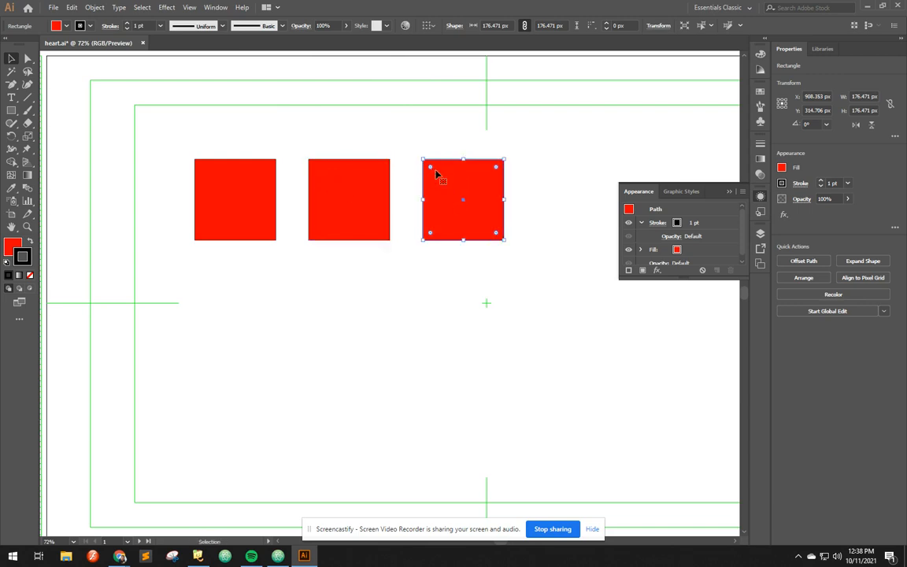
key(Delete)
- Round the second square fully into a circle and place one circle centred on the first square's top edge and one on its right edge
click(317, 172)
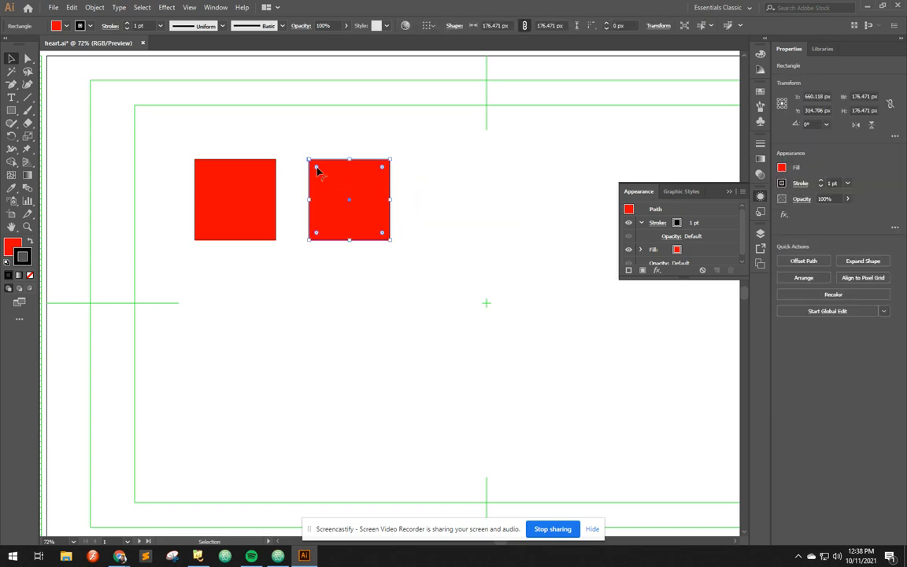
drag(317, 168, 358, 220)
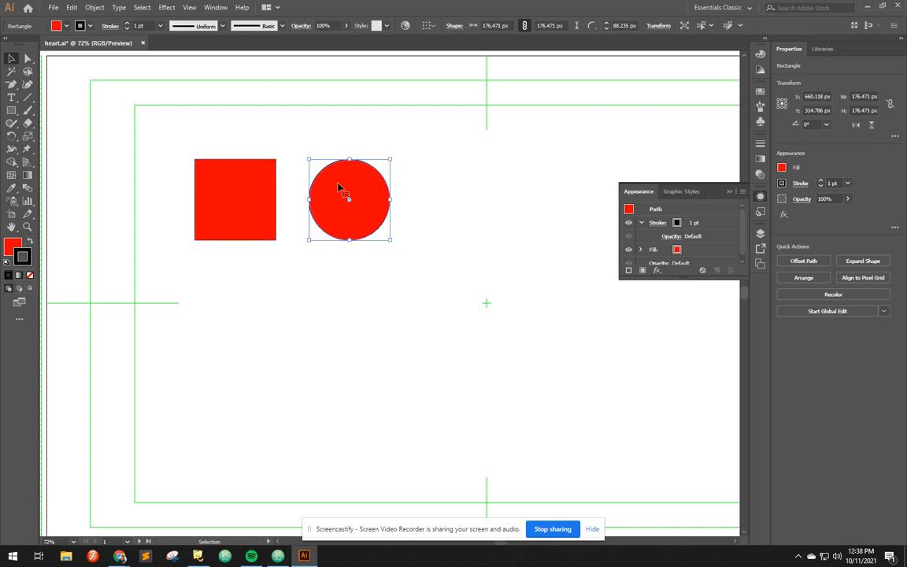
drag(339, 187, 227, 146)
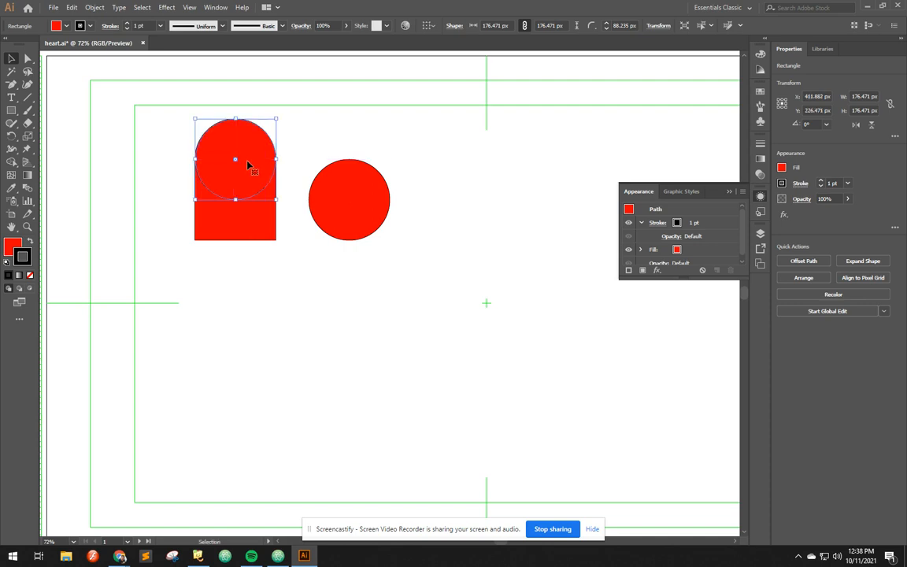
drag(347, 203, 336, 259)
- Select the square and both circles and merge their regions into a heart with the Shape Builder tool
click(160, 118)
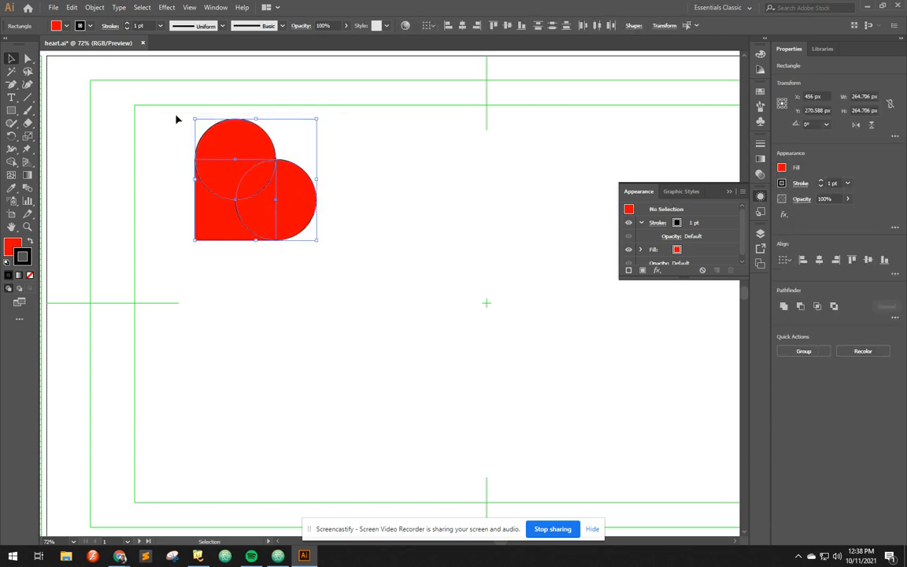
click(170, 138)
drag(158, 106, 362, 288)
click(11, 162)
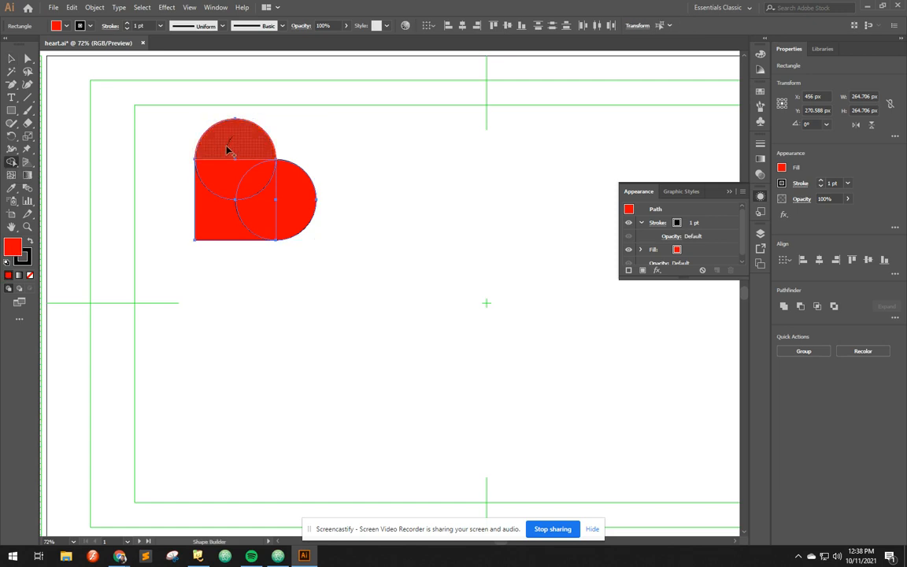
mouse_move(228, 150)
mouse_down()
mouse_move(211, 217)
mouse_move(263, 227)
mouse_move(286, 212)
mouse_move(236, 166)
mouse_up()
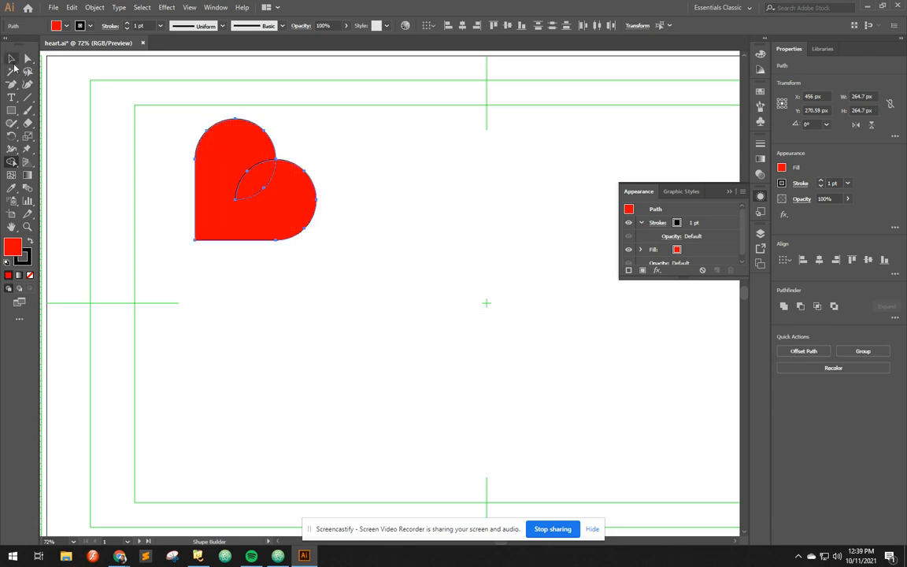
- Select the whole heart and set its black stroke weight to 20 pt
click(11, 58)
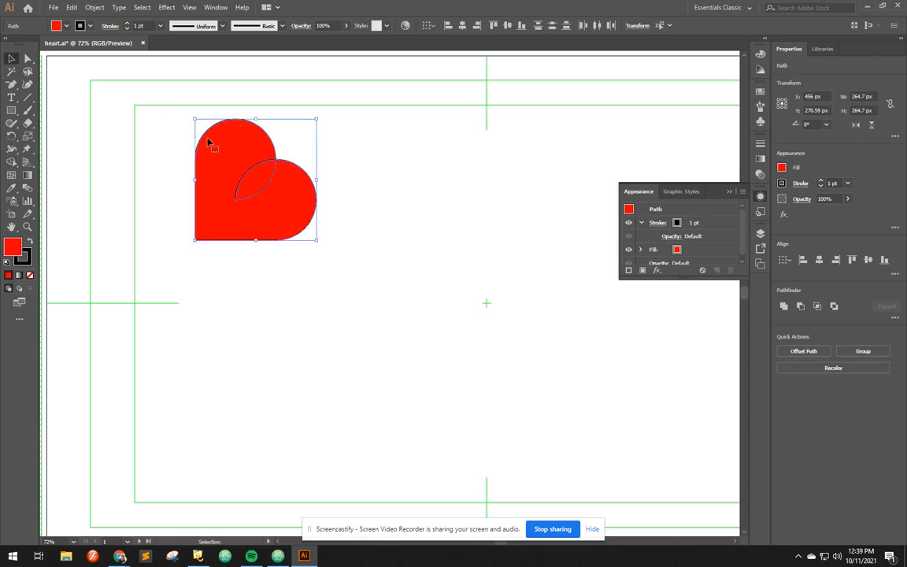
drag(161, 99, 350, 281)
drag(138, 85, 333, 265)
click(159, 25)
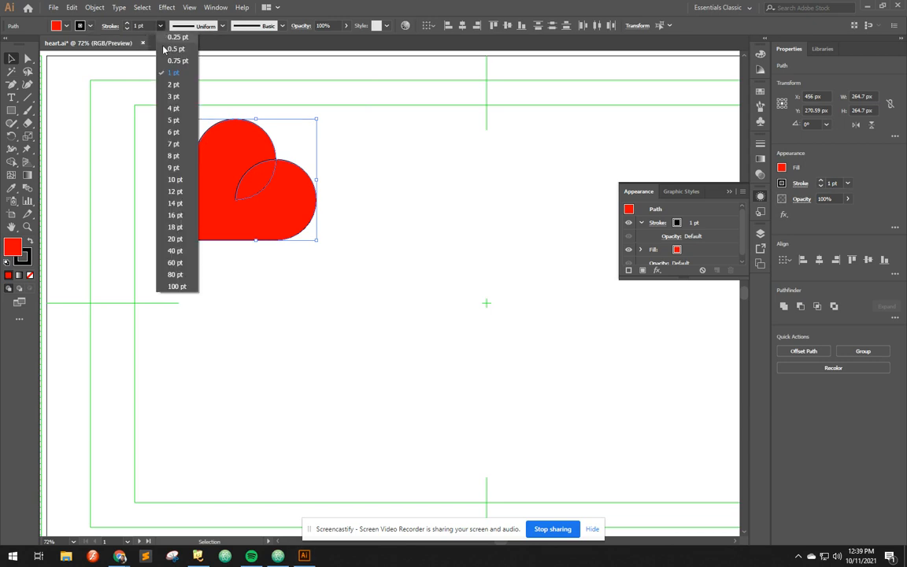
click(167, 214)
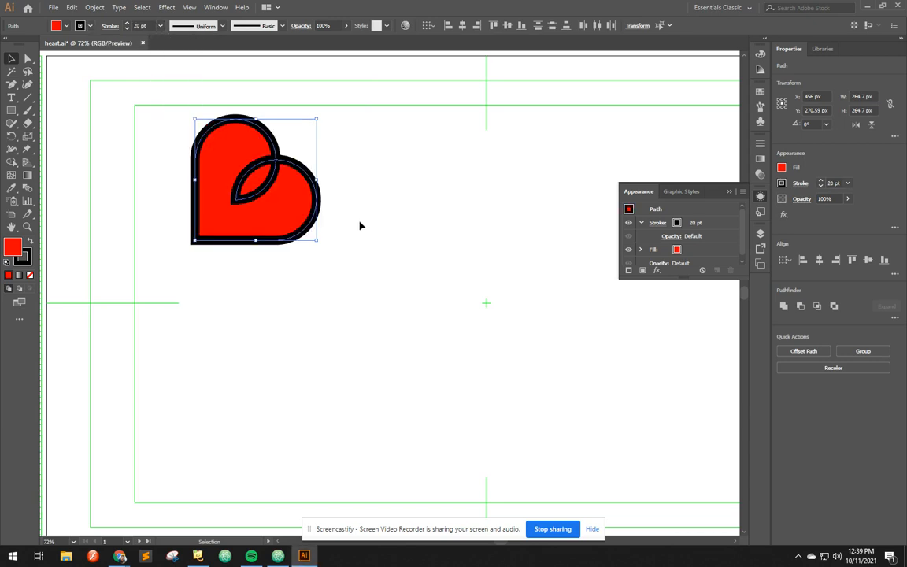
click(387, 225)
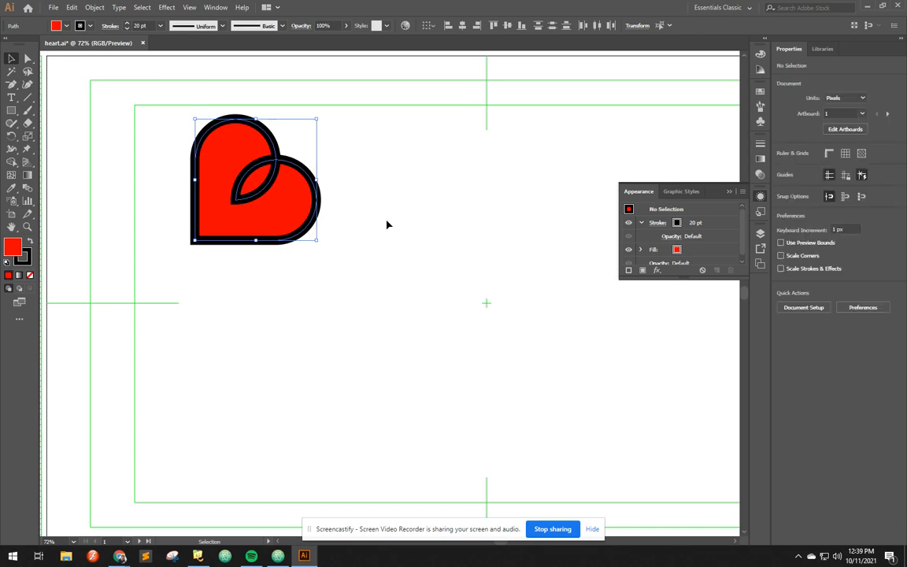
- Pull the stacked lens-shaped pieces out of the heart's overlap and delete all but one of them
drag(261, 182, 386, 161)
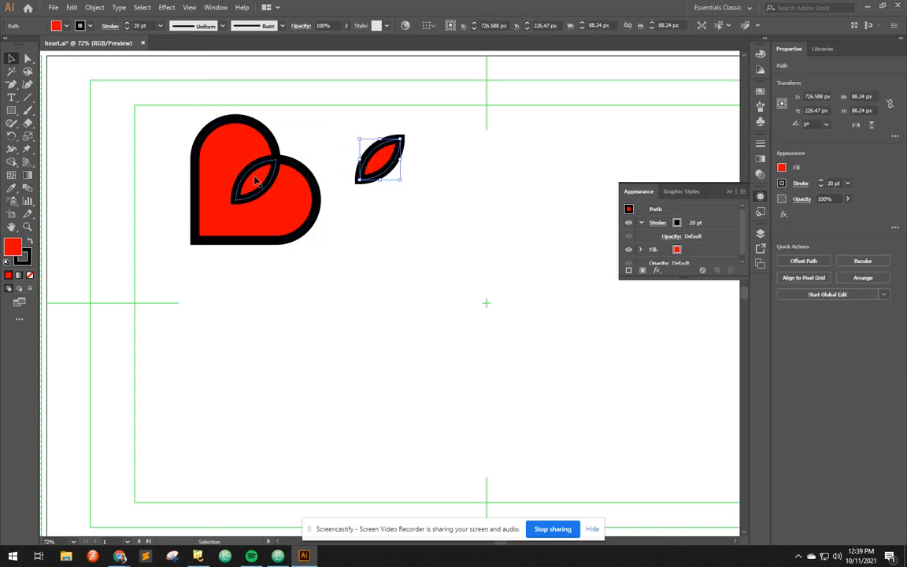
drag(251, 177, 295, 295)
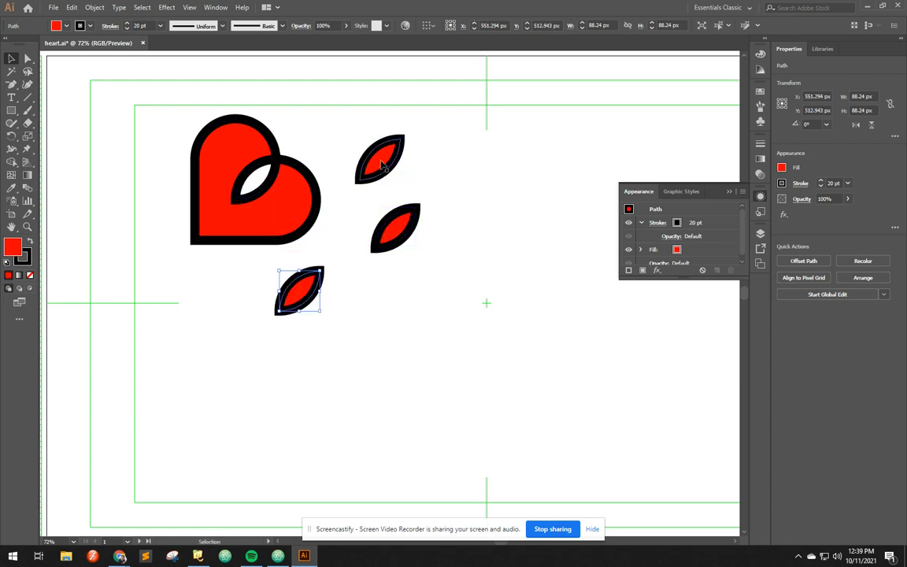
drag(441, 300, 351, 130)
key(Delete)
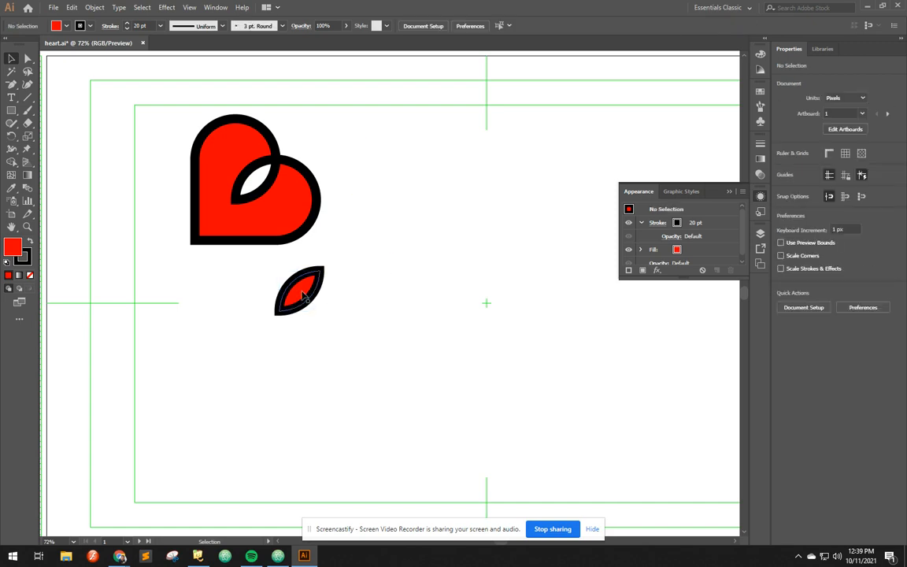
- Move the remaining lens piece up beside the heart, rotate it about 42° to stand upright, and place it above the heart's notch
drag(303, 296, 378, 150)
drag(453, 273, 145, 100)
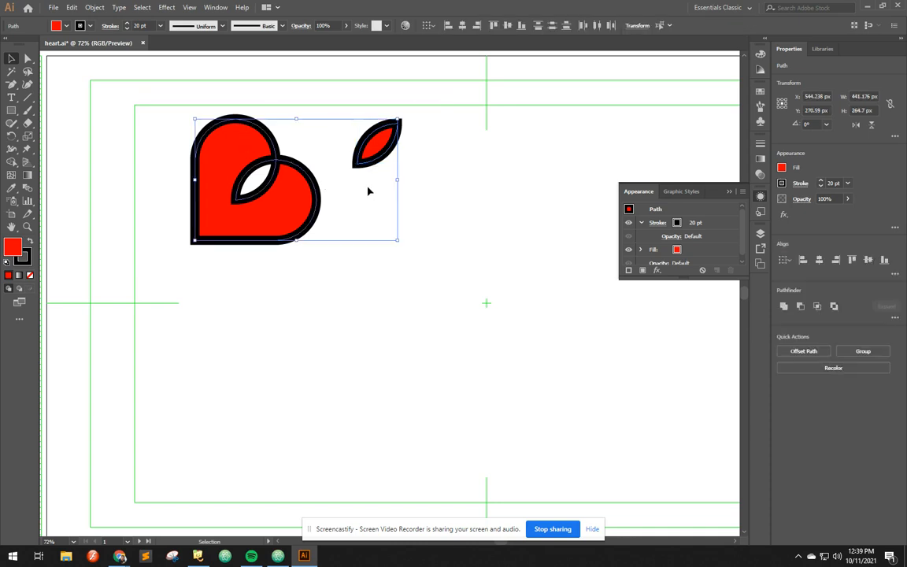
click(335, 144)
drag(376, 145, 305, 87)
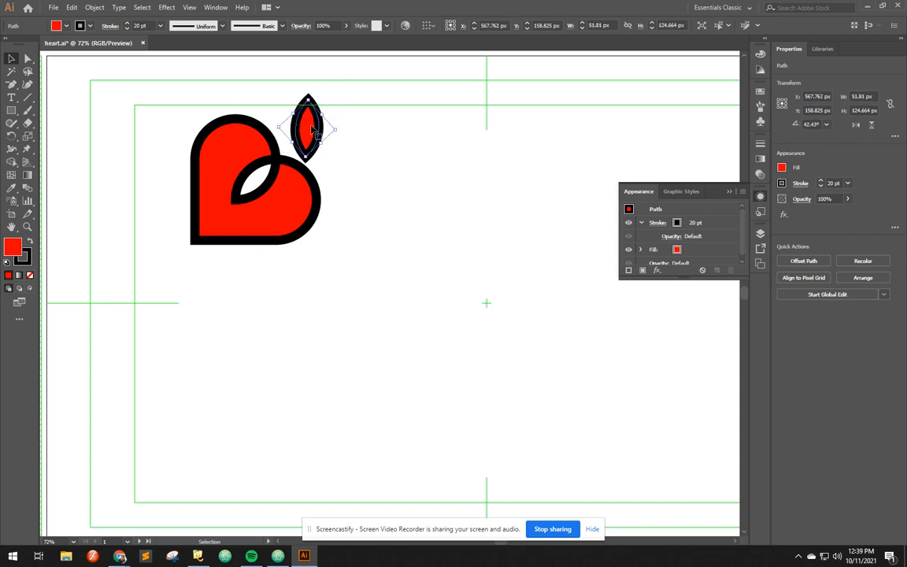
drag(314, 133, 298, 121)
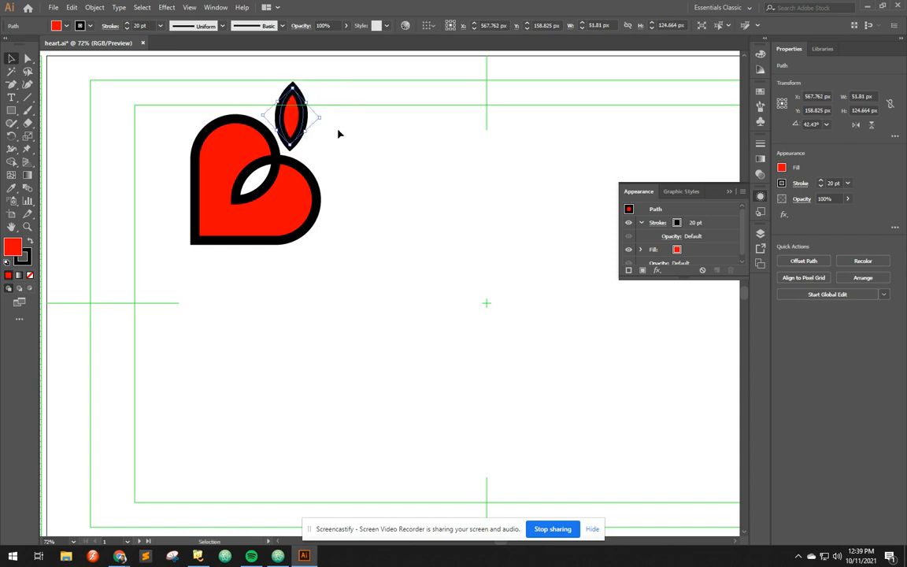
- Select the heart and the lens piece above it together and set the opacity of only their stroke to 75%
click(368, 203)
drag(331, 236, 144, 108)
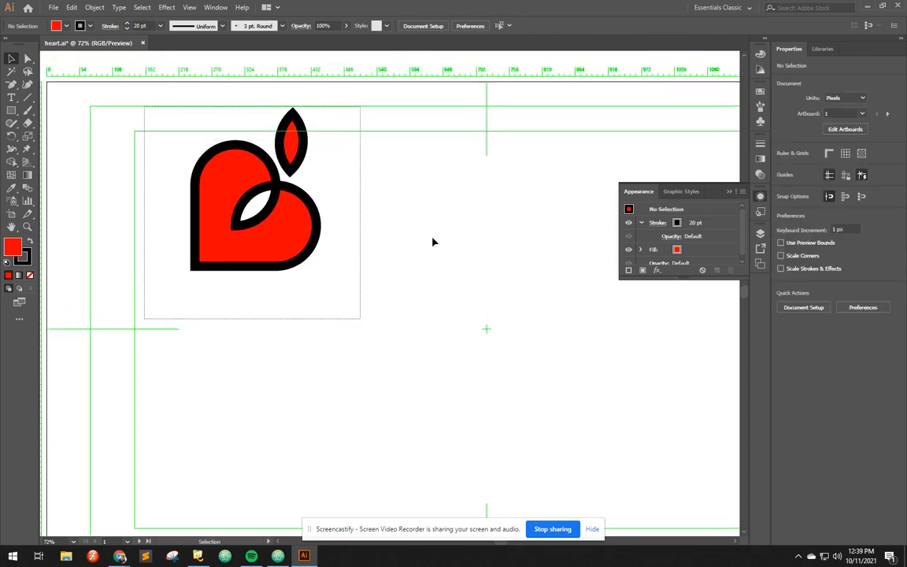
drag(432, 242, 433, 244)
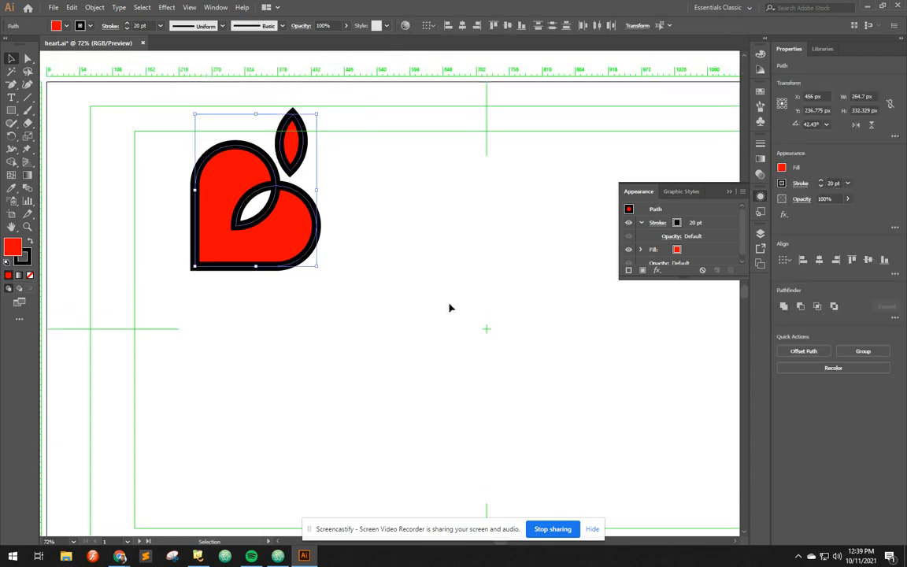
click(216, 7)
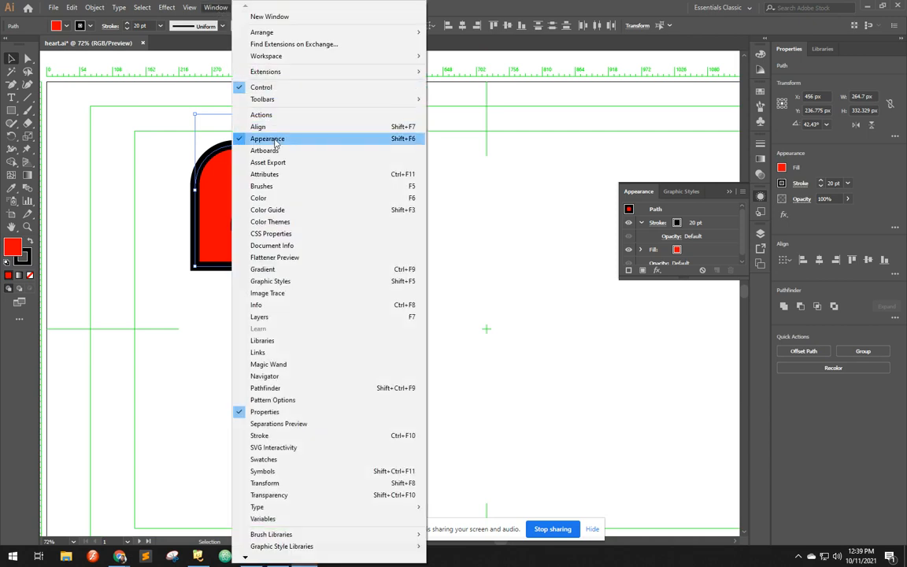
click(252, 134)
click(216, 7)
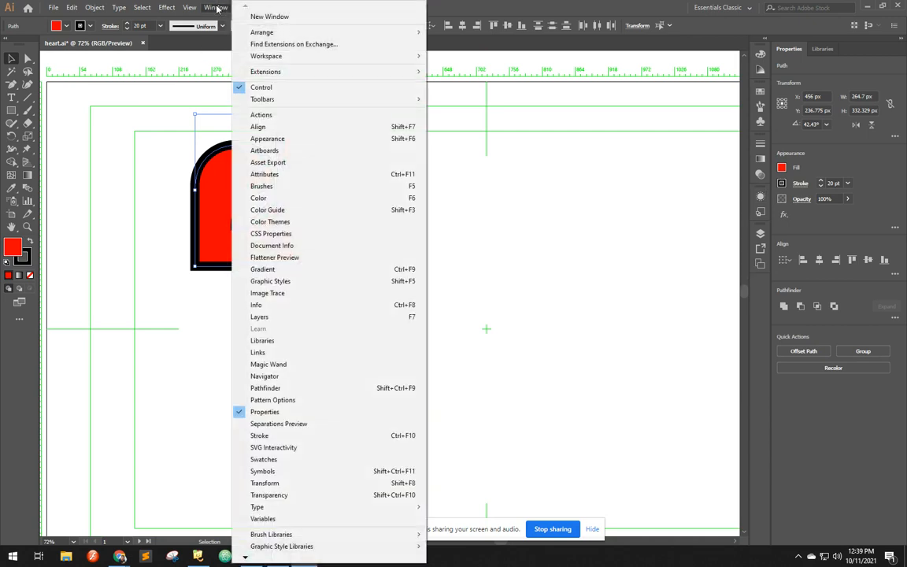
click(267, 139)
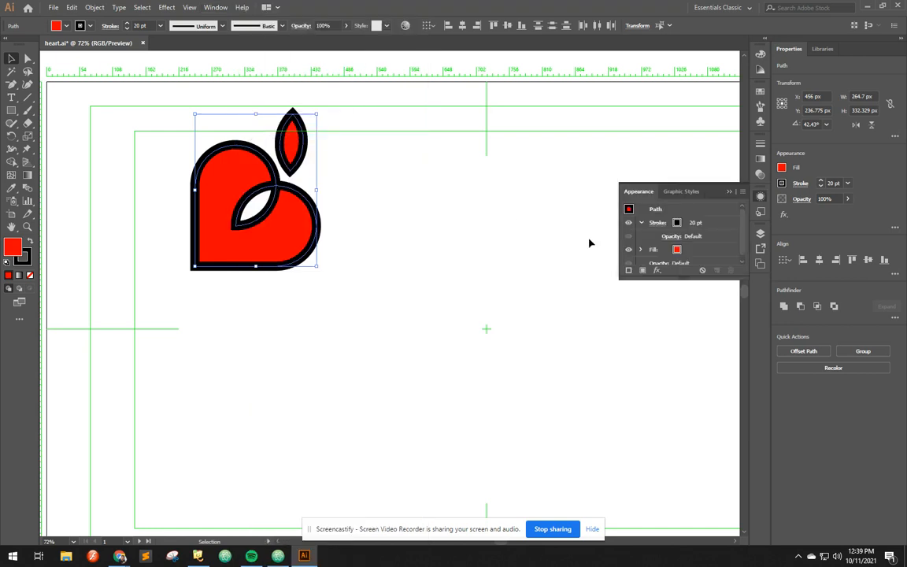
click(641, 223)
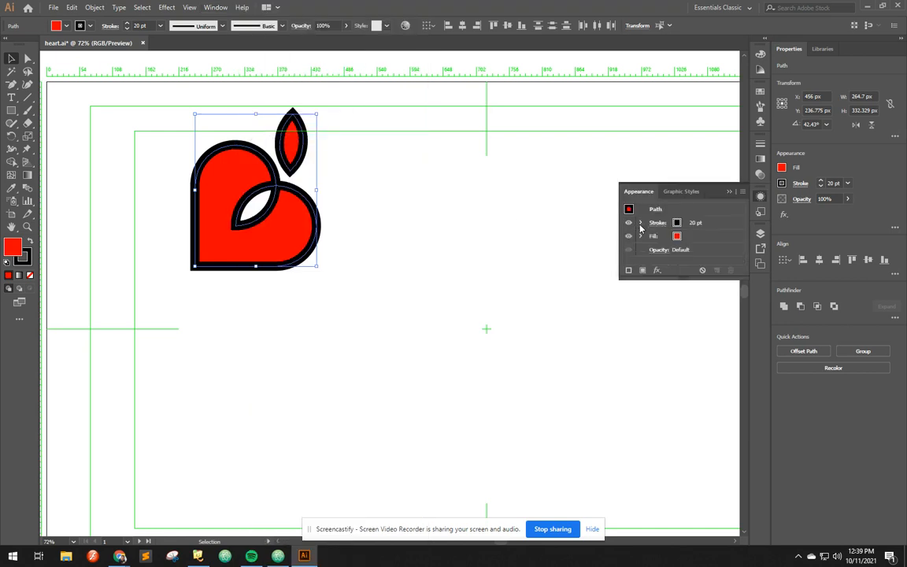
click(641, 224)
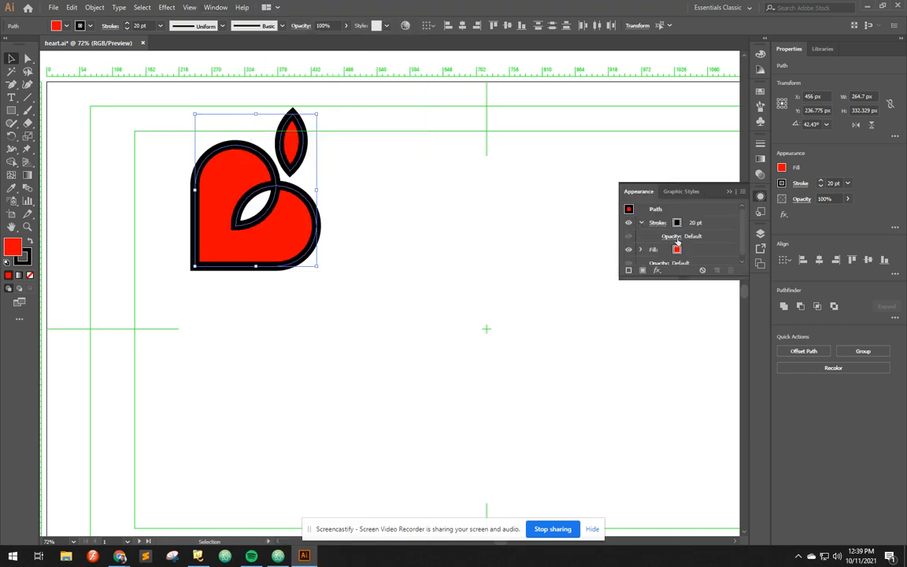
click(673, 237)
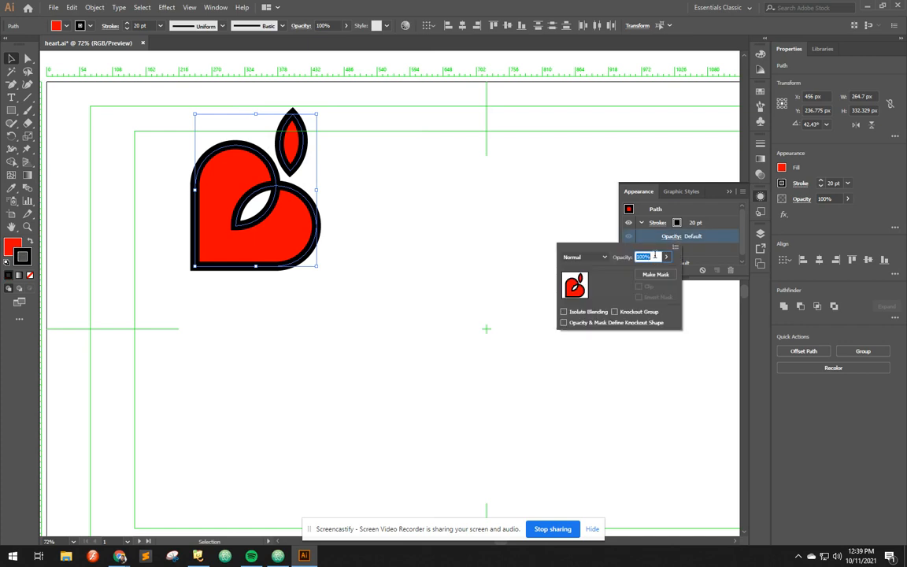
text(75)
key(Return)
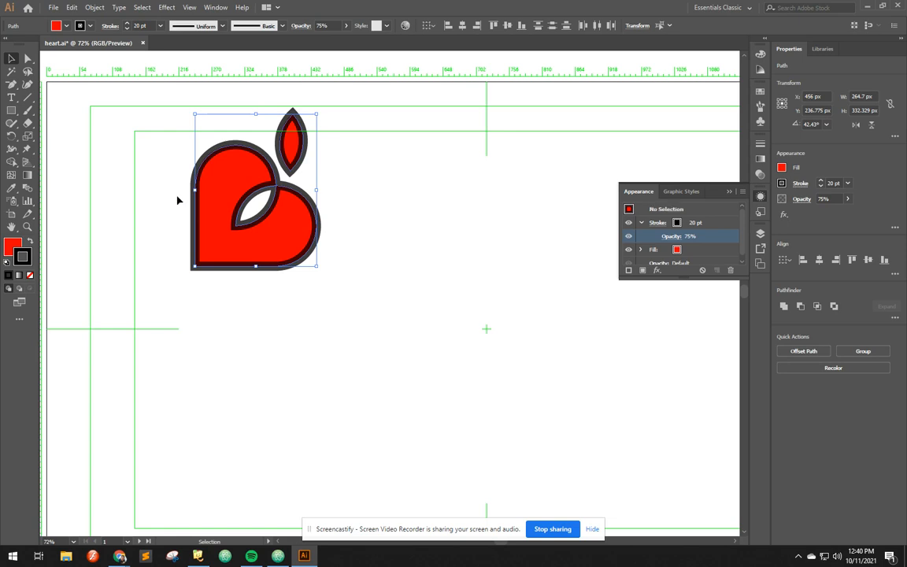
- Deselect the artwork and examine up close how the semi-transparent stroke overlaps the heart's red fill
click(178, 200)
key(z)
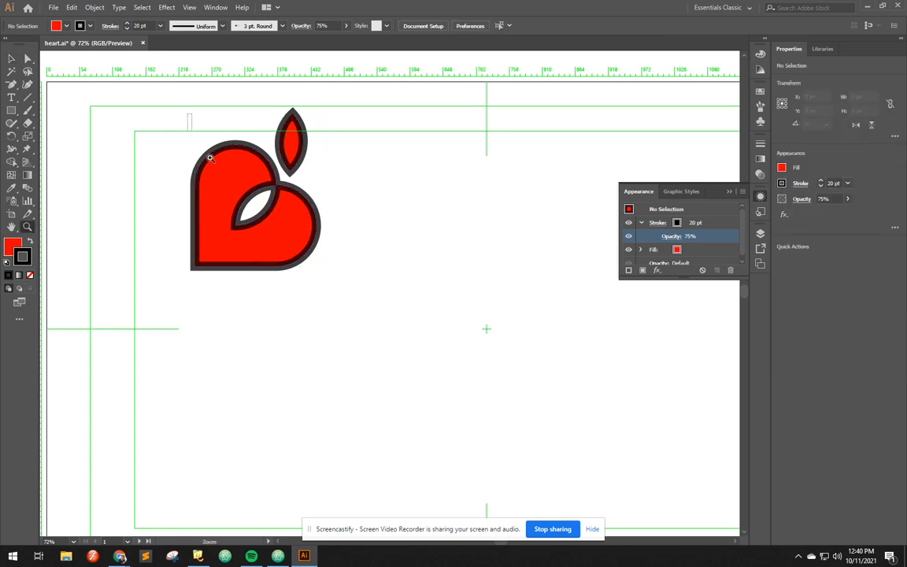
drag(168, 102, 354, 278)
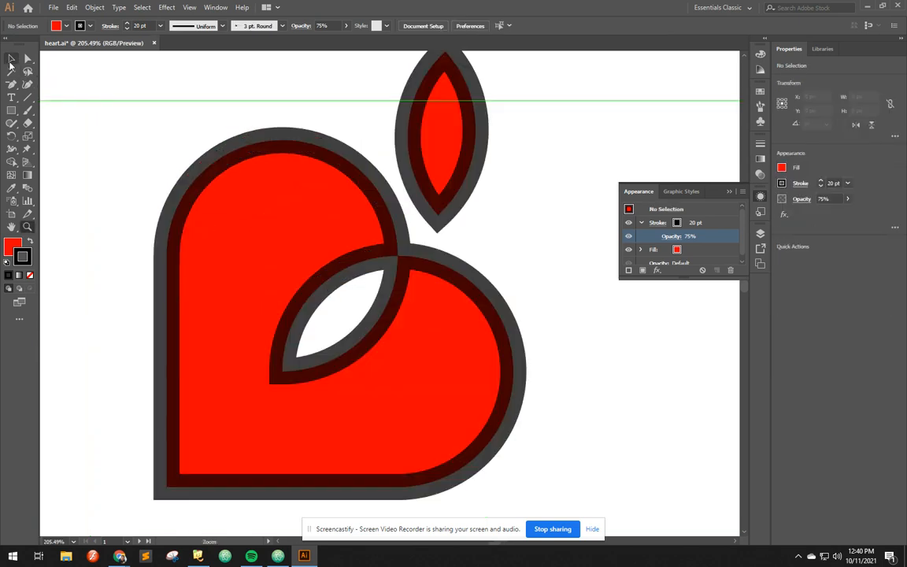
click(11, 60)
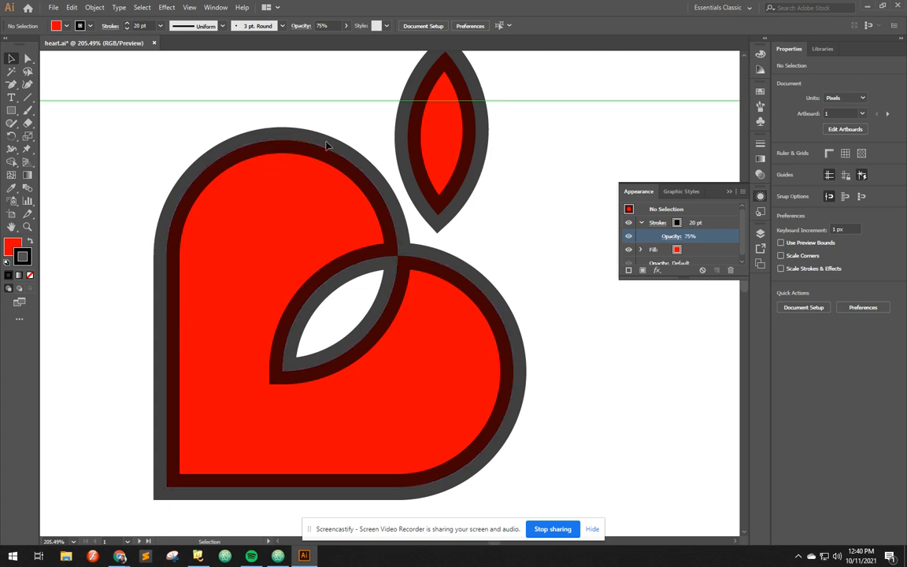
drag(389, 301, 379, 324)
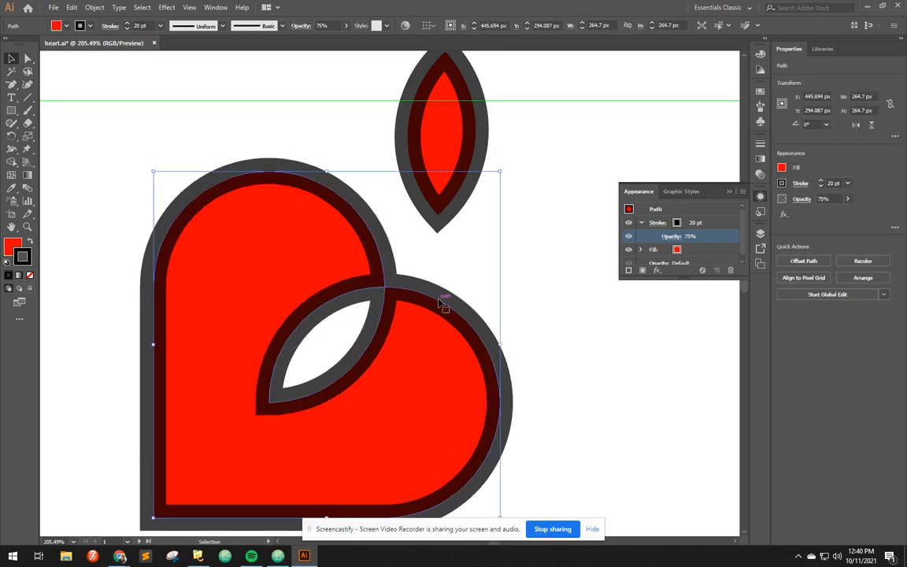
key(ctrl+z)
click(545, 254)
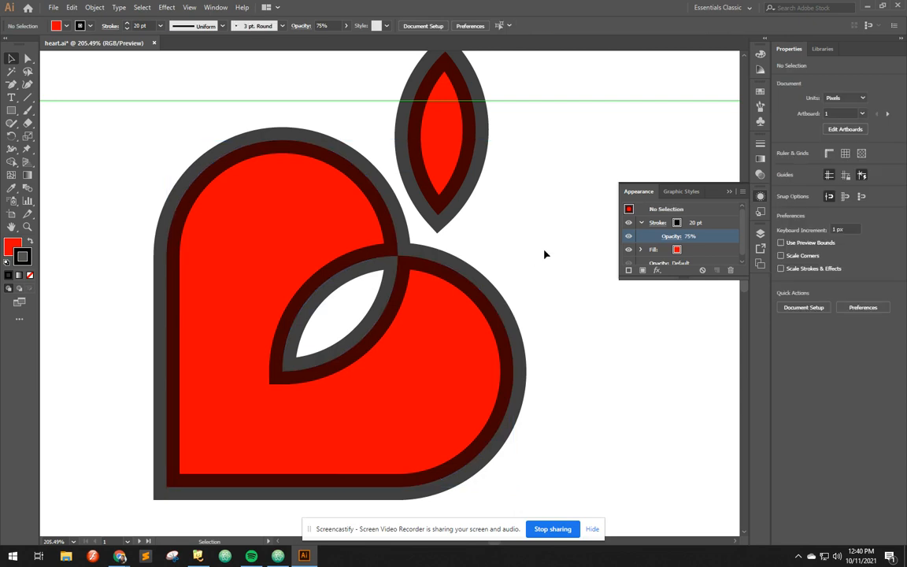
key(ctrl+0)
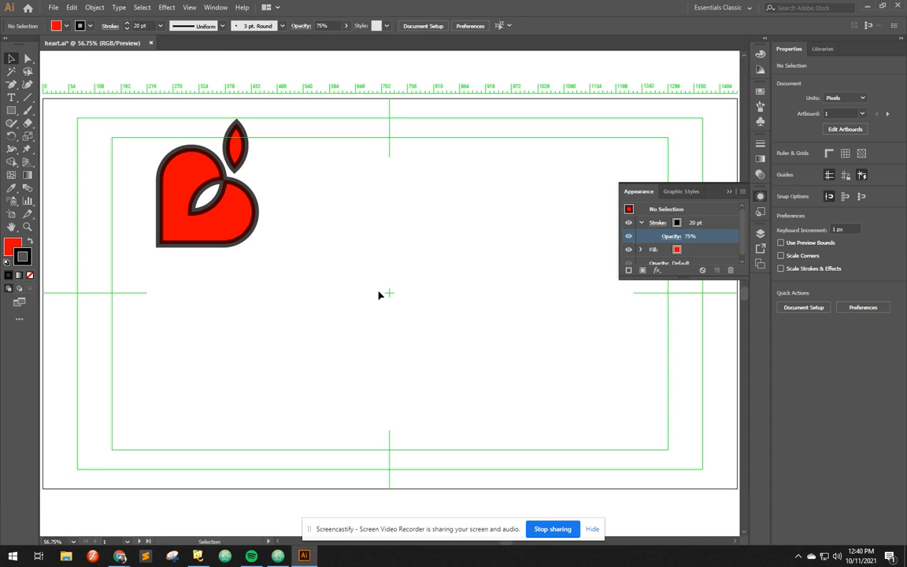
drag(379, 294, 69, 117)
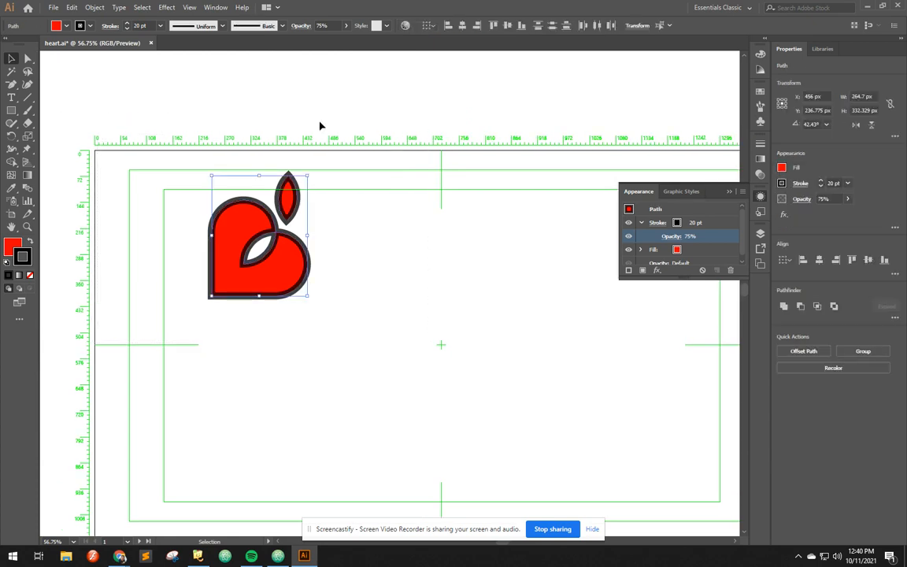
click(358, 101)
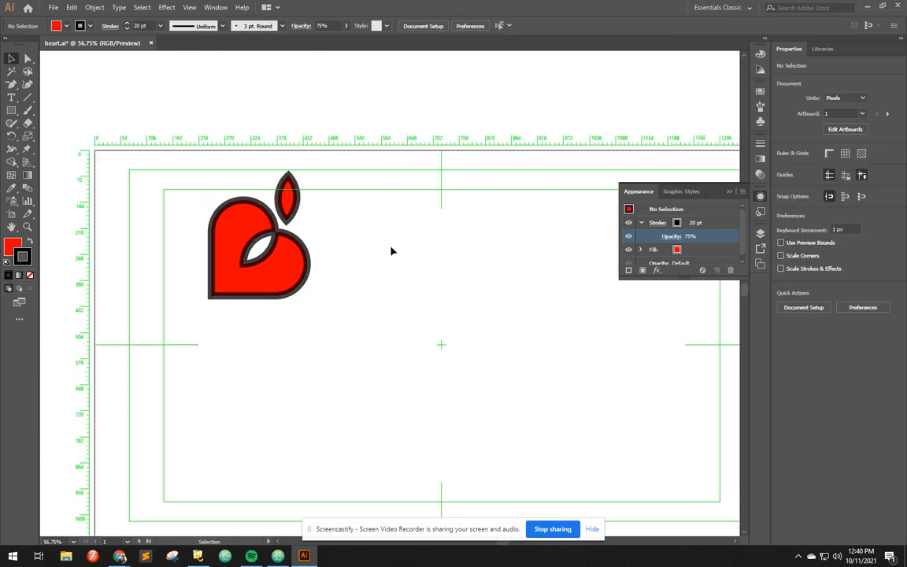